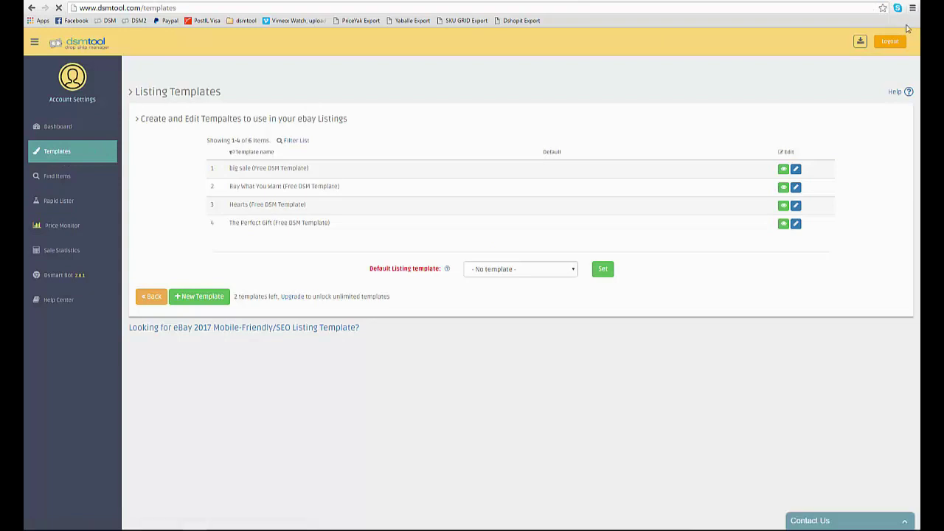
Step: Watch and close the templates explainer video, then head to Account Settings
{"action": "left_click", "coordinate": [907, 92]}
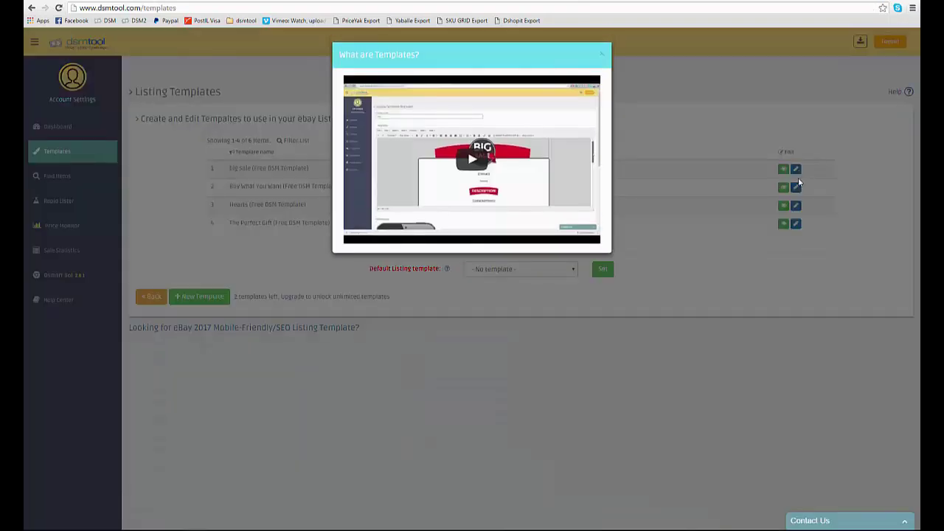
{"action": "left_click", "coordinate": [601, 57]}
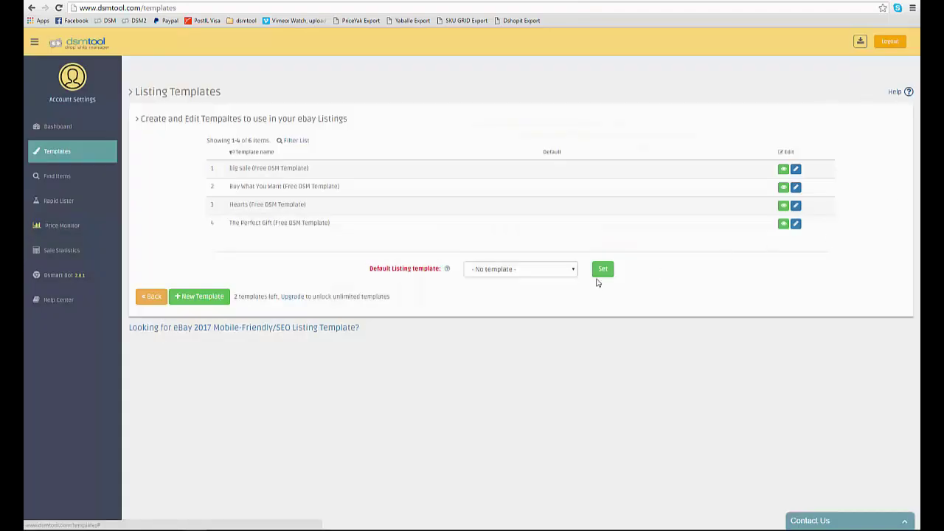
{"action": "mouse_move", "coordinate": [446, 270]}
{"action": "left_click", "coordinate": [60, 104]}
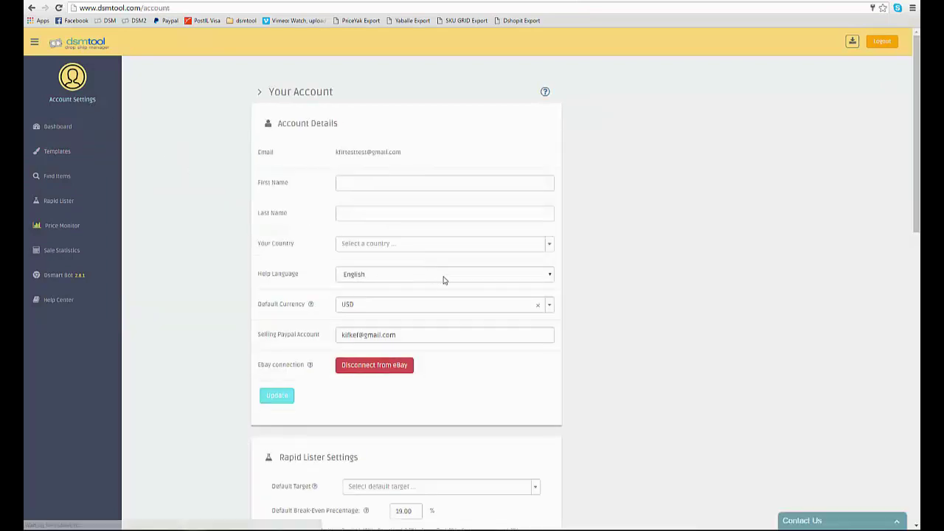
{"action": "left_click", "coordinate": [443, 275]}
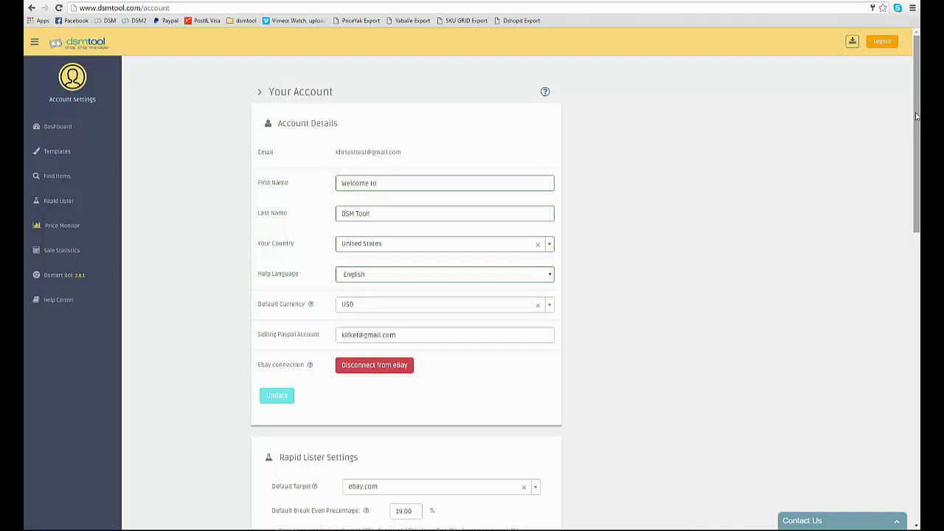
{"action": "left_click_drag", "start_coordinate": [917, 116], "coordinate": [919, 419]}
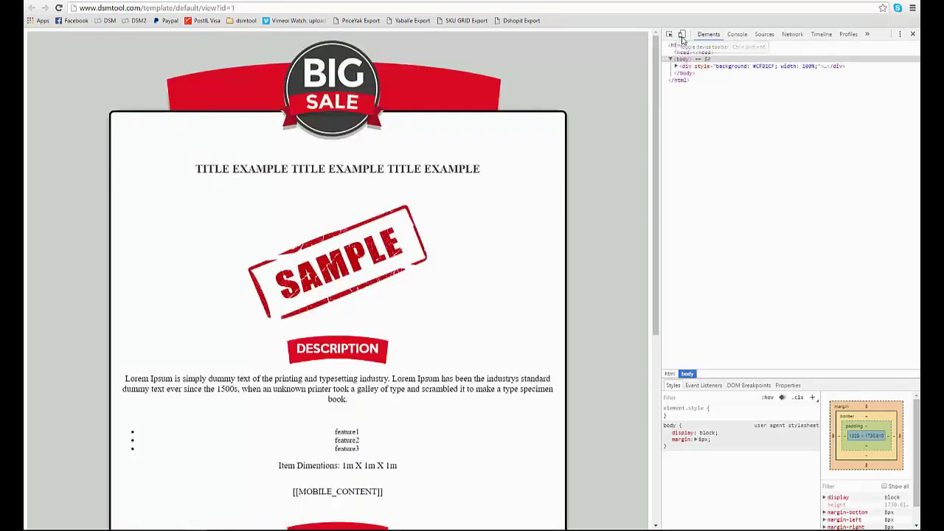
Step: Preview the Big Sale template at mobile width, then restore the full-width view
{"action": "left_click", "coordinate": [681, 34]}
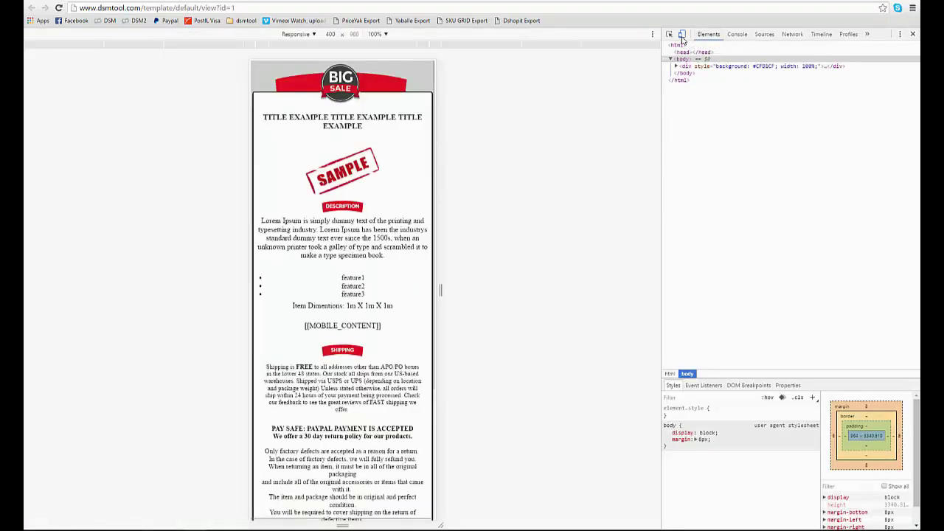
{"action": "left_click", "coordinate": [681, 34]}
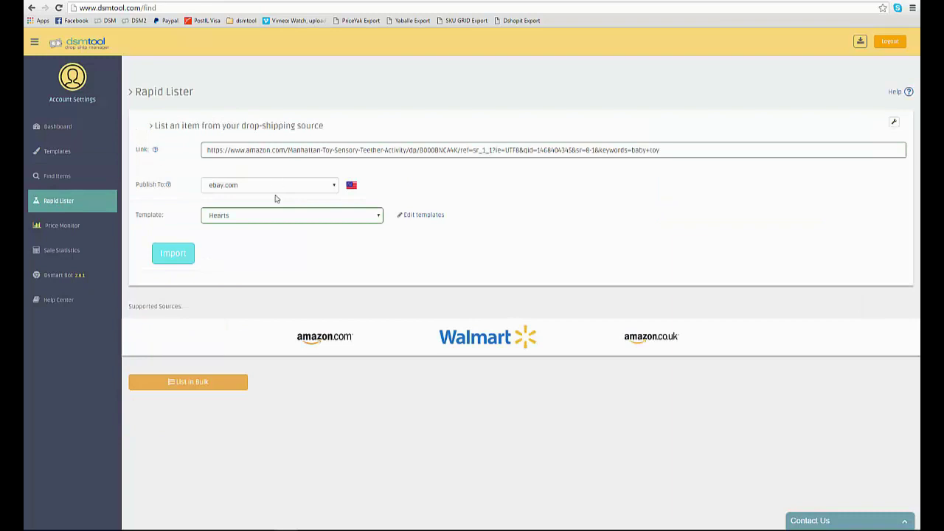
Step: Import the Manhattan Toy rattle from Amazon and apply the suggested eBay title
{"action": "left_click", "coordinate": [176, 254]}
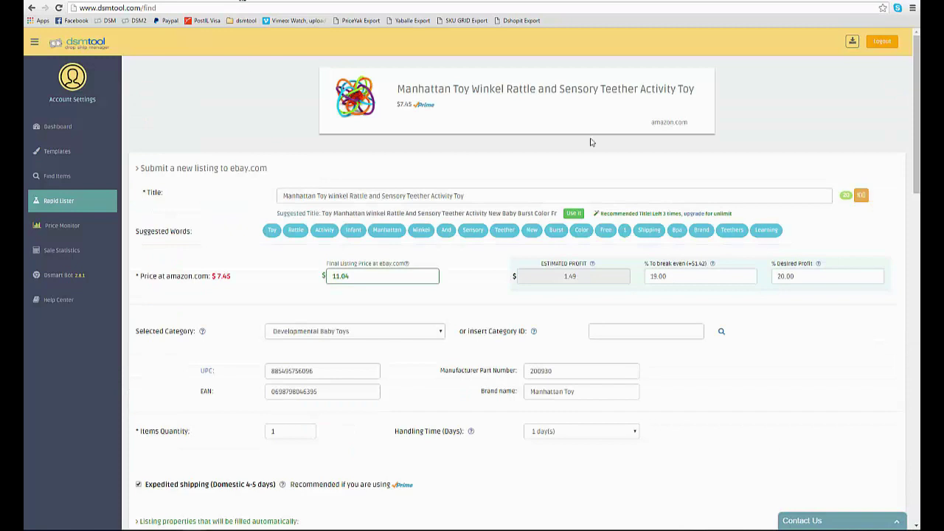
{"action": "left_click", "coordinate": [575, 214]}
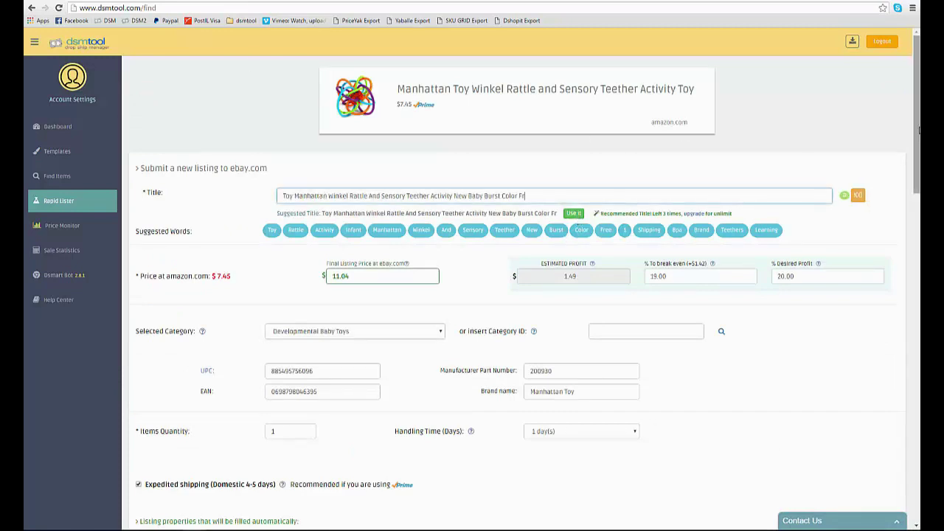
{"action": "scroll", "coordinate": [919, 130], "scroll_direction": "down", "scroll_amount": 4}
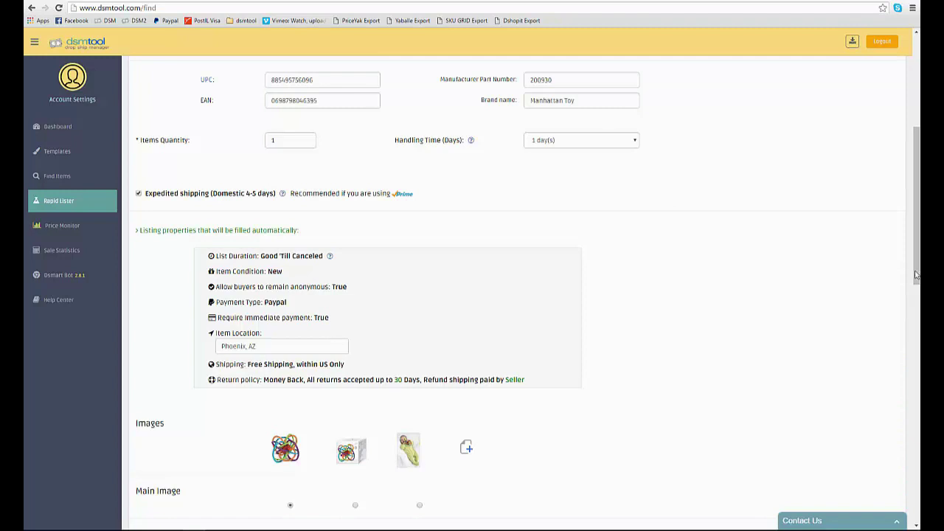
Step: Review the listing's item description, then go to the List in Bulk page
{"action": "left_click_drag", "start_coordinate": [915, 275], "coordinate": [917, 502]}
{"action": "left_click_drag", "start_coordinate": [291, 356], "coordinate": [129, 277]}
{"action": "left_click", "coordinate": [422, 313]}
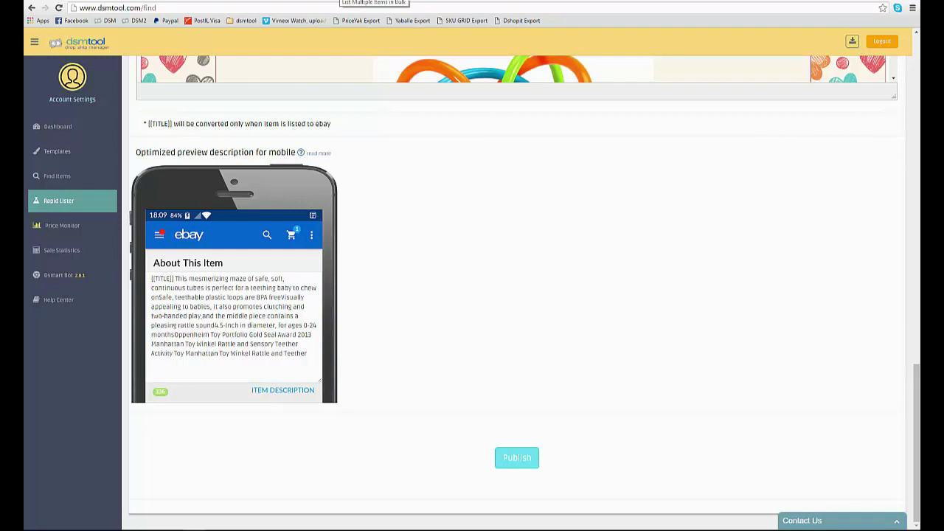
{"action": "left_click", "coordinate": [374, 1]}
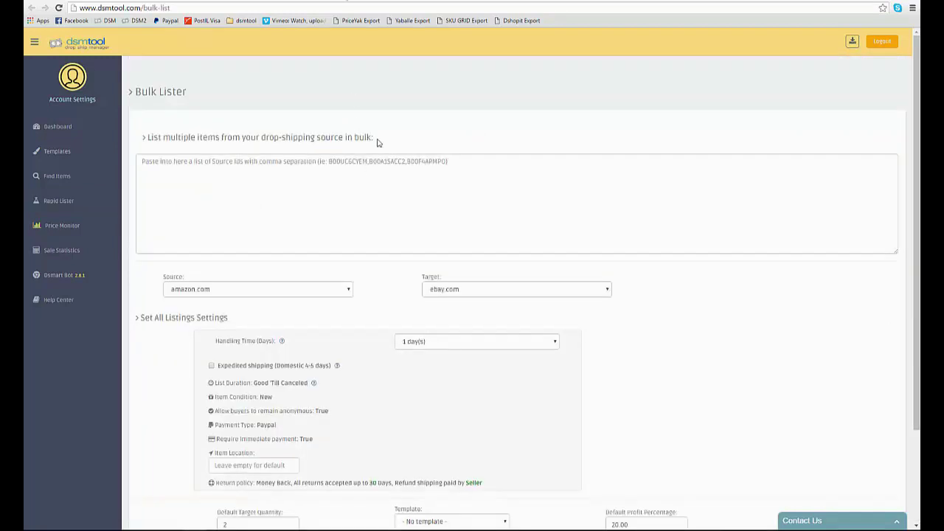
{"action": "left_click_drag", "start_coordinate": [376, 143], "coordinate": [353, 141]}
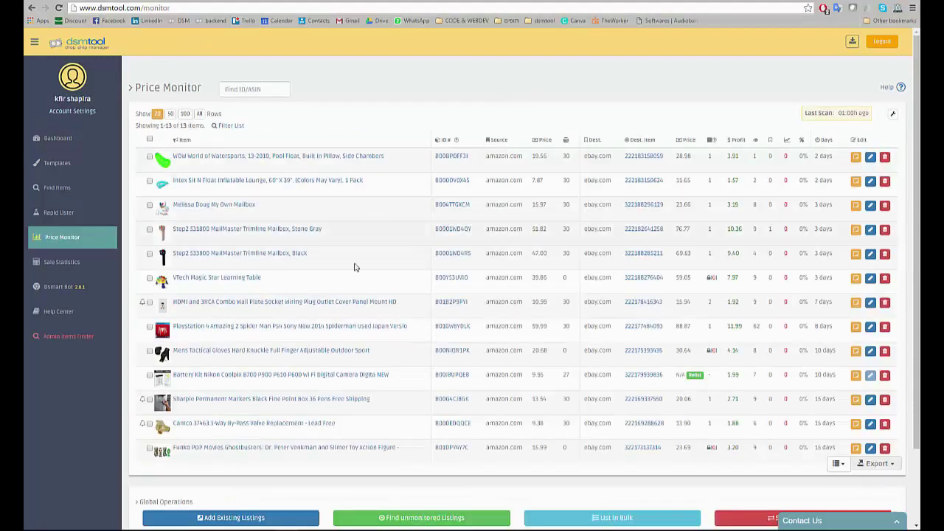
Step: Open and close the first monitored item's details, then sort items by days listed
{"action": "left_click", "coordinate": [870, 158]}
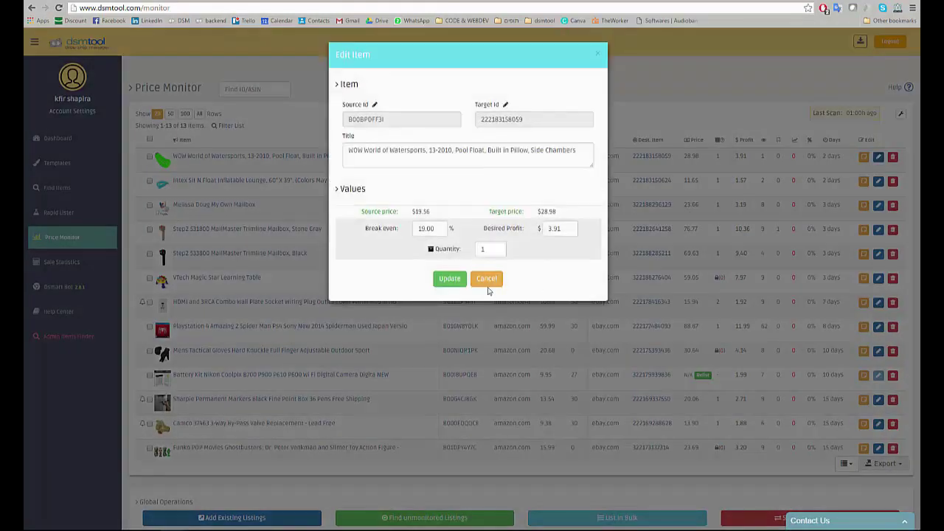
{"action": "left_click", "coordinate": [487, 282]}
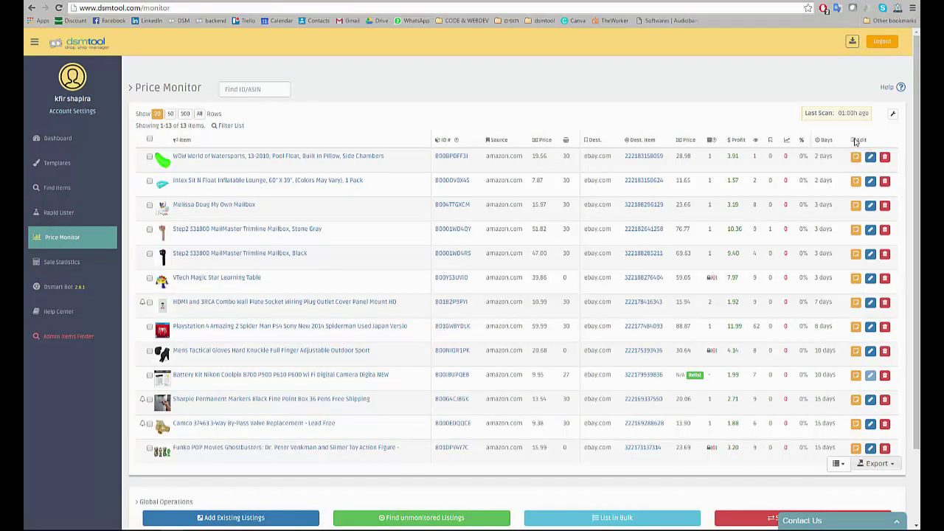
{"action": "left_click", "coordinate": [826, 143]}
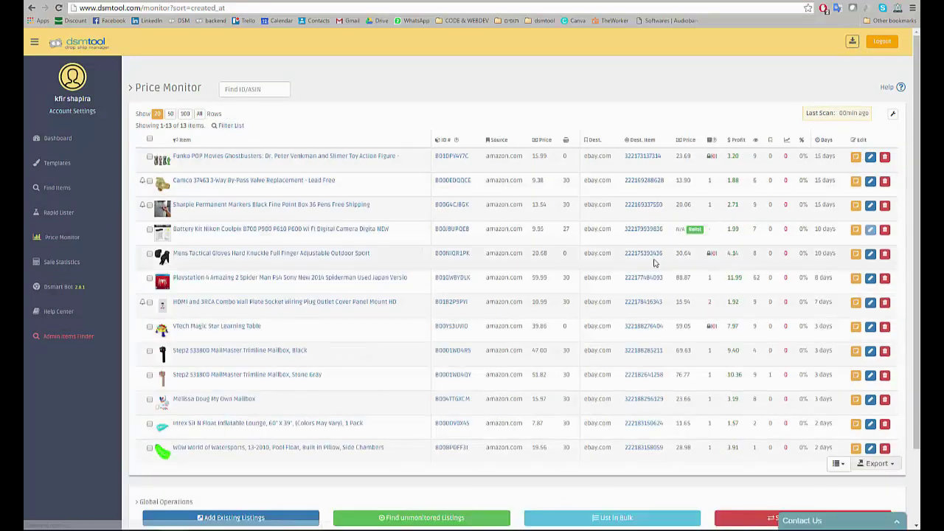
Step: Start deleting the first monitored item but cancel the Delete item confirmation
{"action": "mouse_move", "coordinate": [143, 182]}
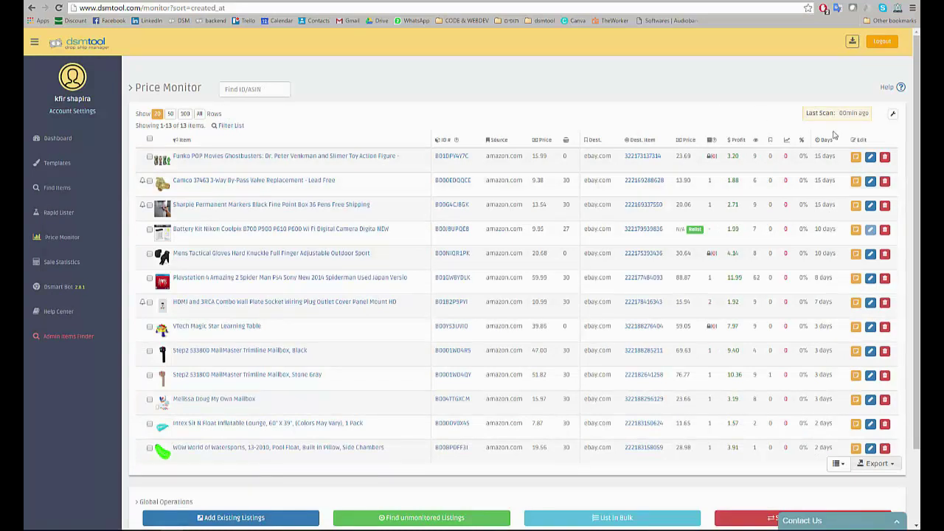
{"action": "left_click", "coordinate": [885, 157]}
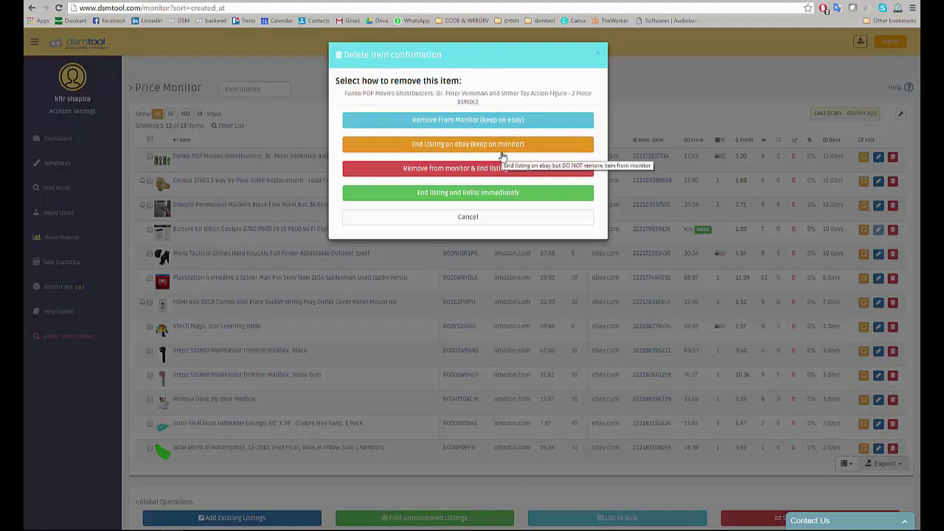
{"action": "left_click", "coordinate": [475, 219]}
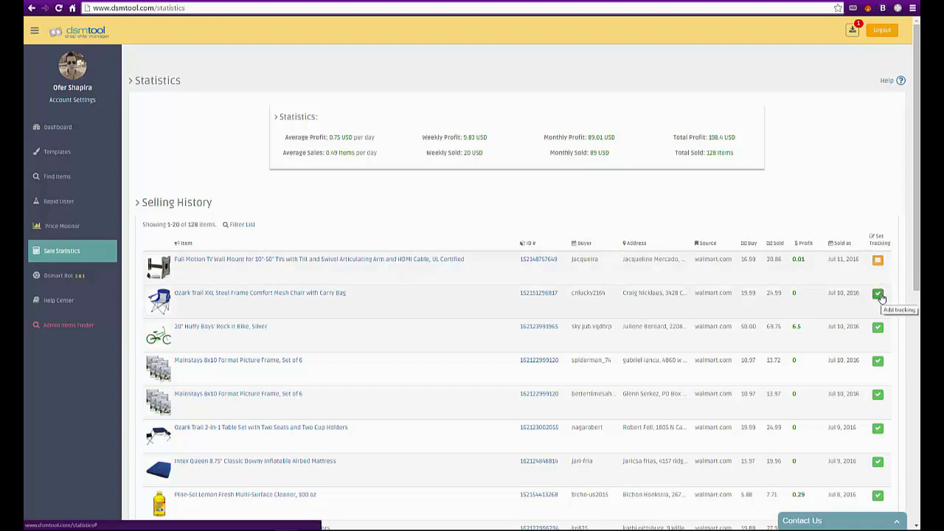
Step: Open the Set Tracking shipping info form for the Ozark Trail XXL chair sale
{"action": "left_click", "coordinate": [879, 295]}
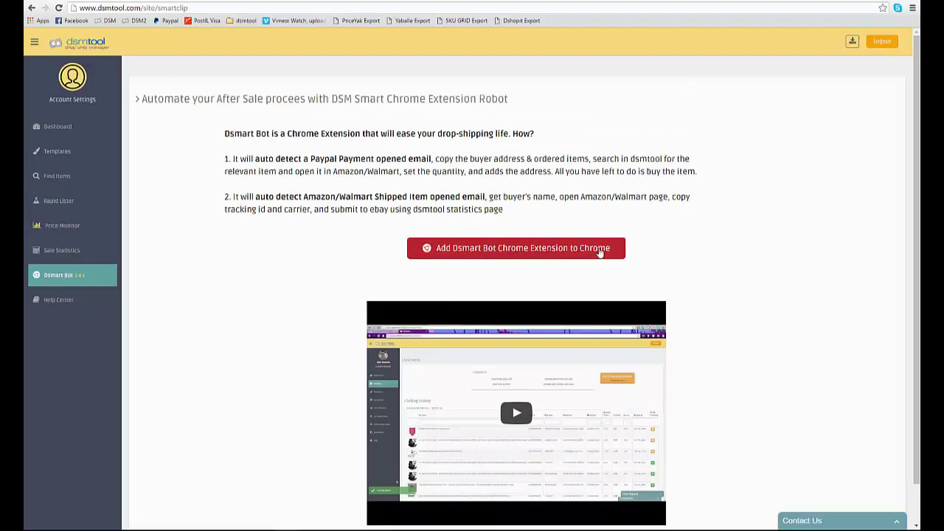
Step: Install the Dsmart Bot Chrome extension and open its popup from the toolbar
{"action": "left_click", "coordinate": [516, 247]}
{"action": "left_click", "coordinate": [486, 110]}
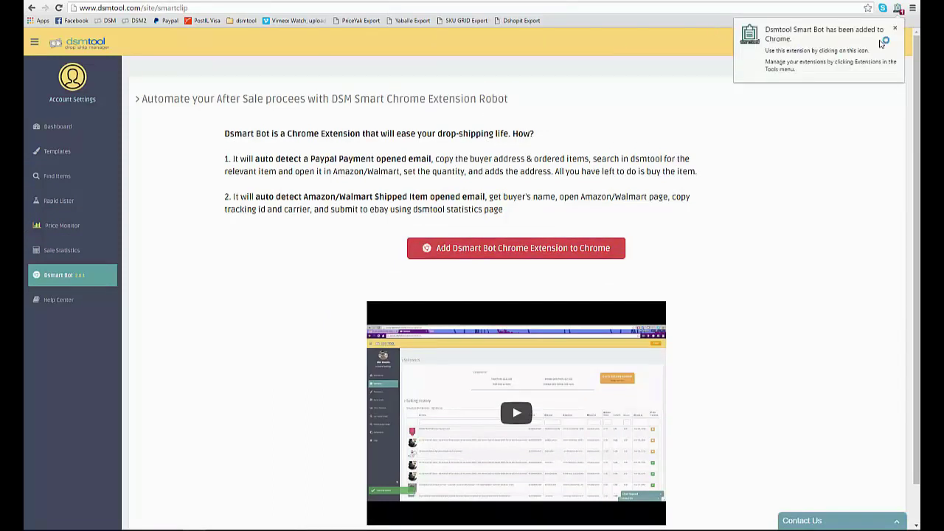
{"action": "left_click", "coordinate": [896, 30]}
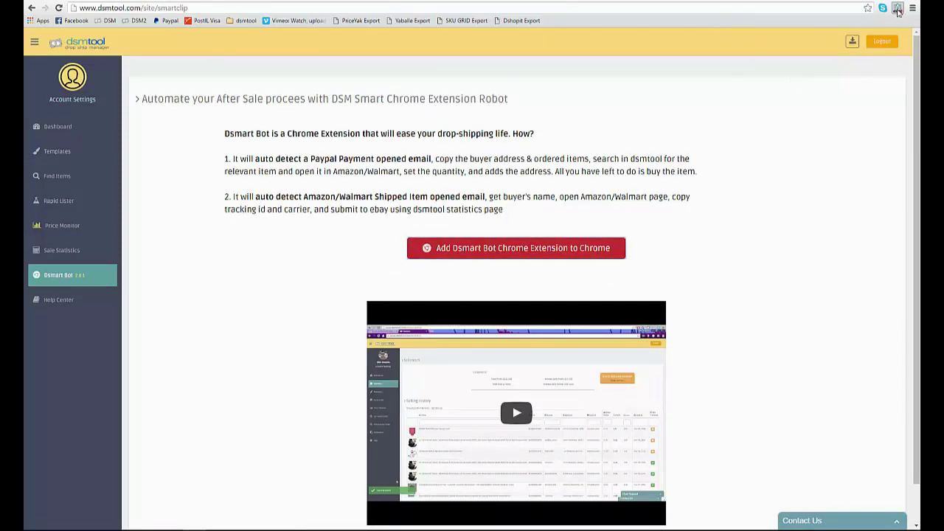
{"action": "left_click", "coordinate": [897, 9]}
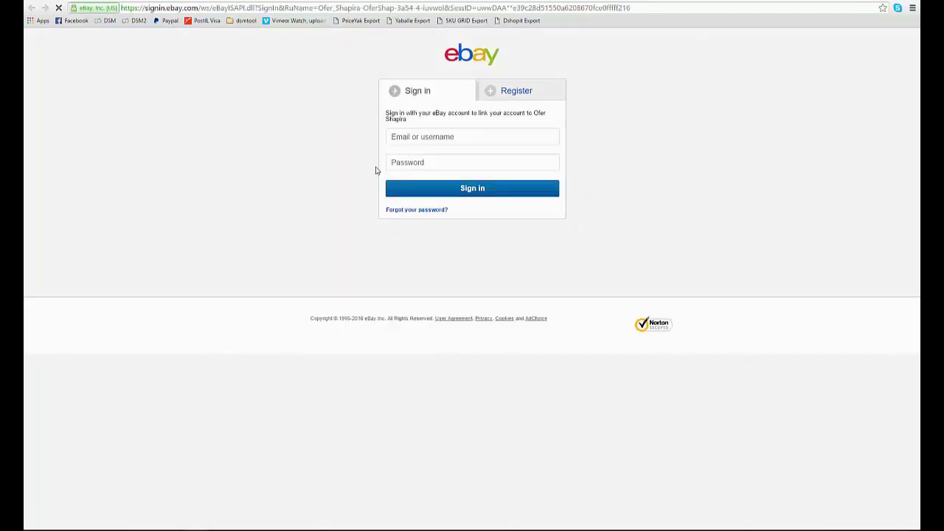
Step: Sign in to eBay with the account's username and password
{"action": "left_click", "coordinate": [415, 137]}
{"action": "key", "text": "Tab"}
{"action": "type", "text": "••"}
{"action": "key", "text": "Caps_Lock"}
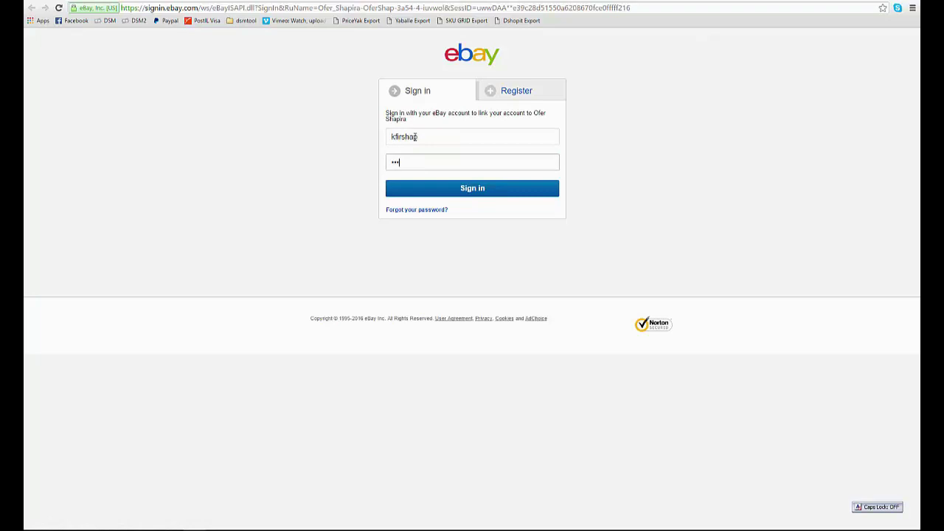
{"action": "left_click", "coordinate": [457, 194]}
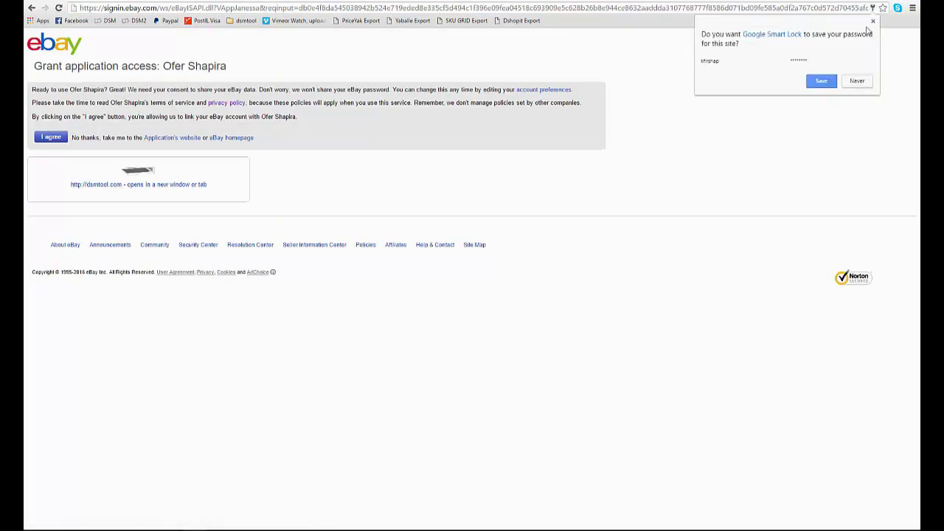
Step: Decline saving the password and grant DSMtool access to the eBay account
{"action": "left_click", "coordinate": [873, 22]}
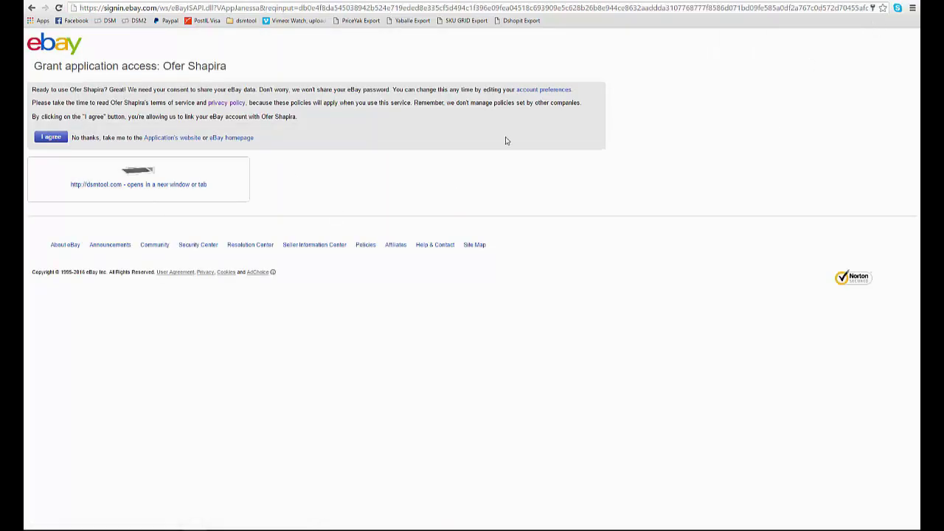
{"action": "left_click", "coordinate": [51, 138]}
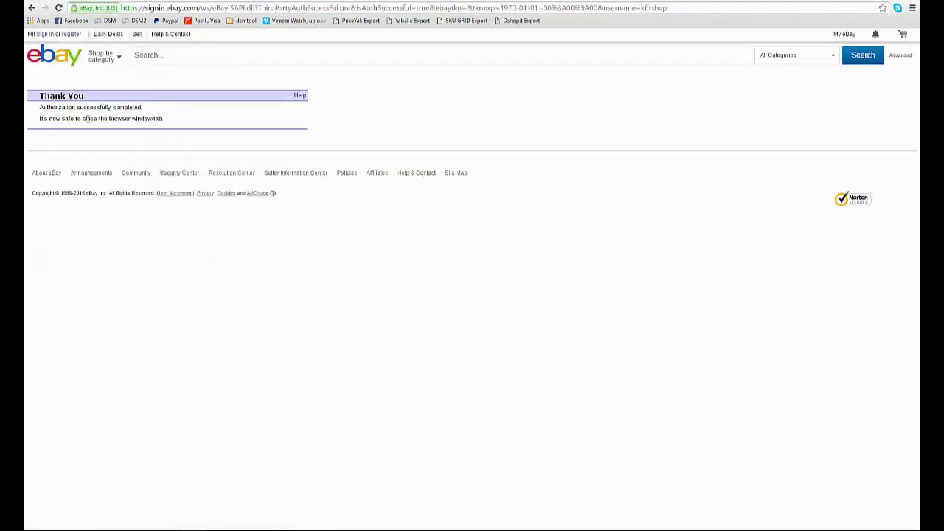
{"action": "left_click_drag", "start_coordinate": [145, 111], "coordinate": [71, 109]}
Step: Return to the DSMtool tab and confirm the eBay connection is complete
{"action": "left_click", "coordinate": [41, 114]}
{"action": "left_click", "coordinate": [292, 2]}
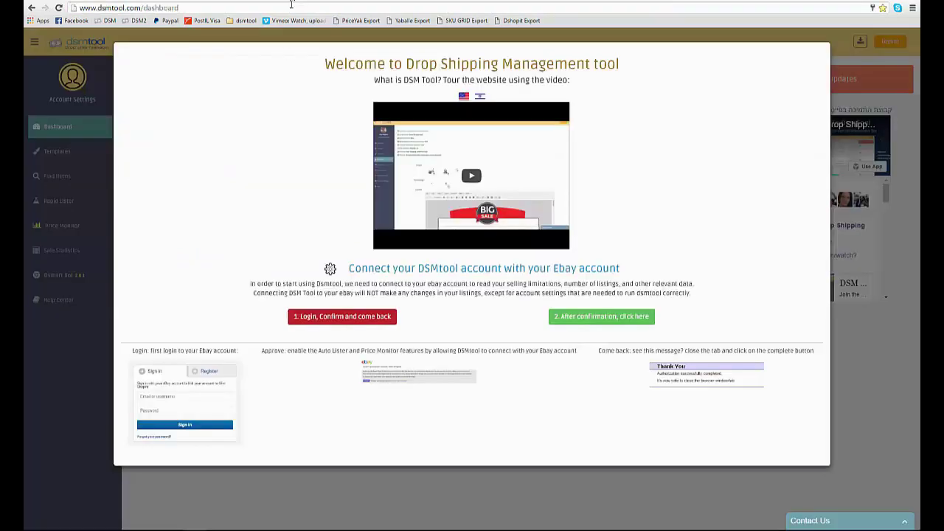
{"action": "left_click", "coordinate": [574, 323]}
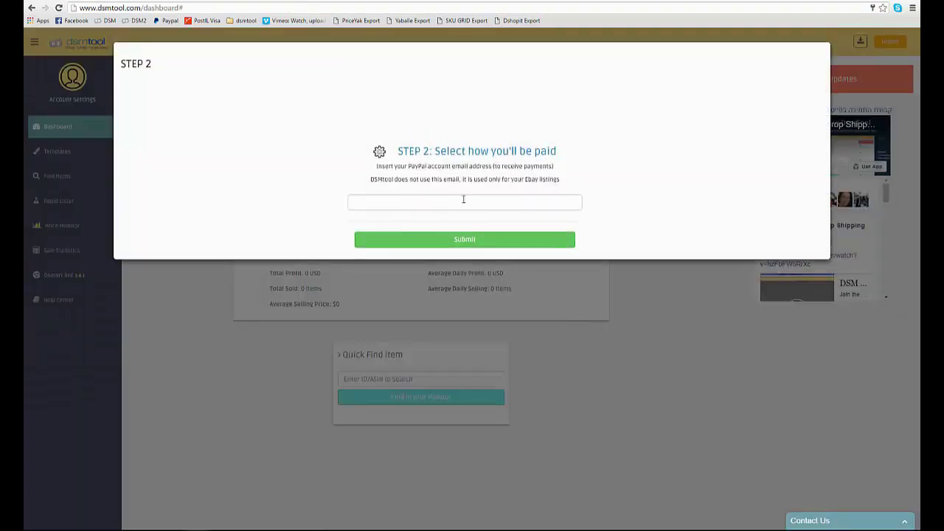
Step: Submit the suggested PayPal payment email and accept the terms and conditions
{"action": "left_click", "coordinate": [464, 202]}
{"action": "type", "text": "kifkef"}
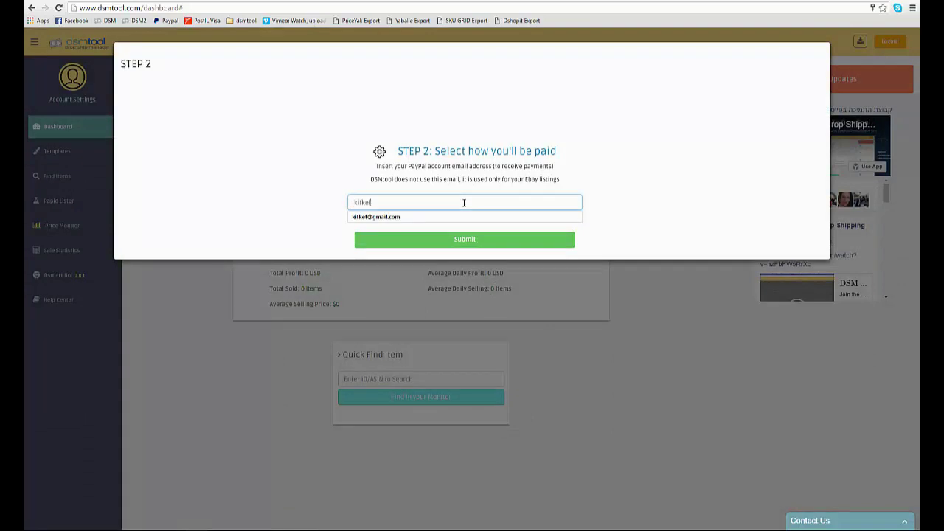
{"action": "left_click", "coordinate": [448, 217]}
{"action": "left_click", "coordinate": [451, 243]}
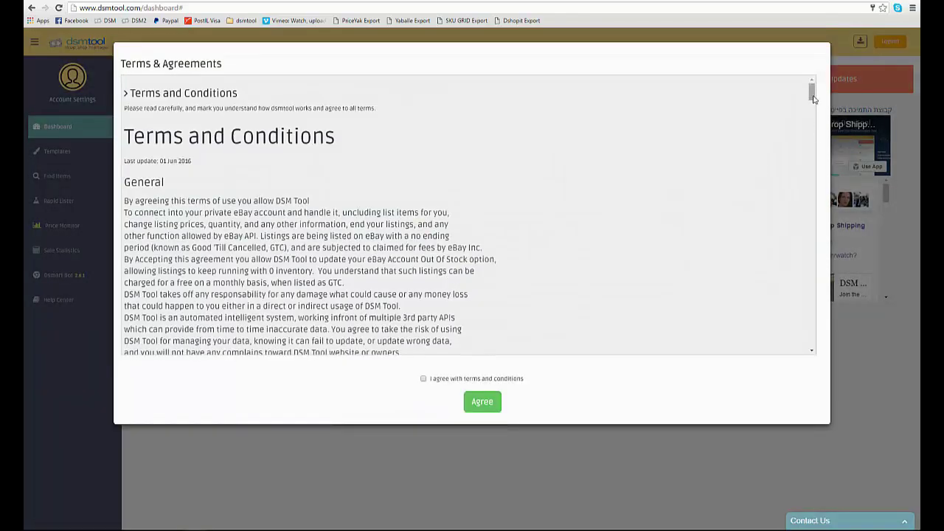
{"action": "left_click_drag", "start_coordinate": [814, 98], "coordinate": [857, 351]}
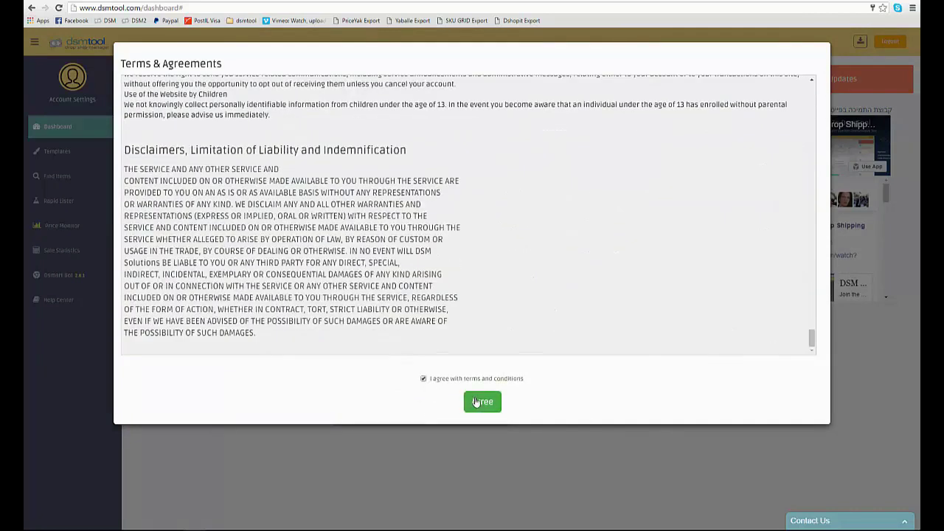
{"action": "left_click", "coordinate": [482, 402]}
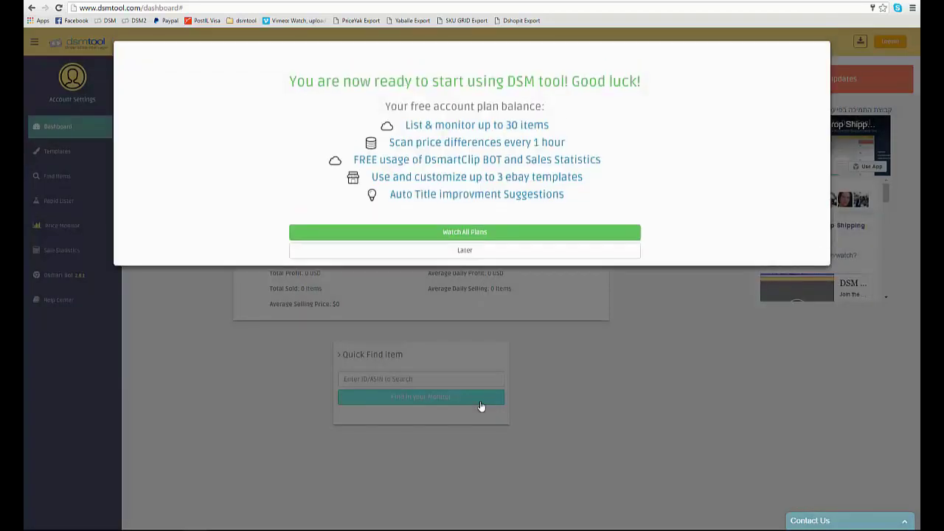